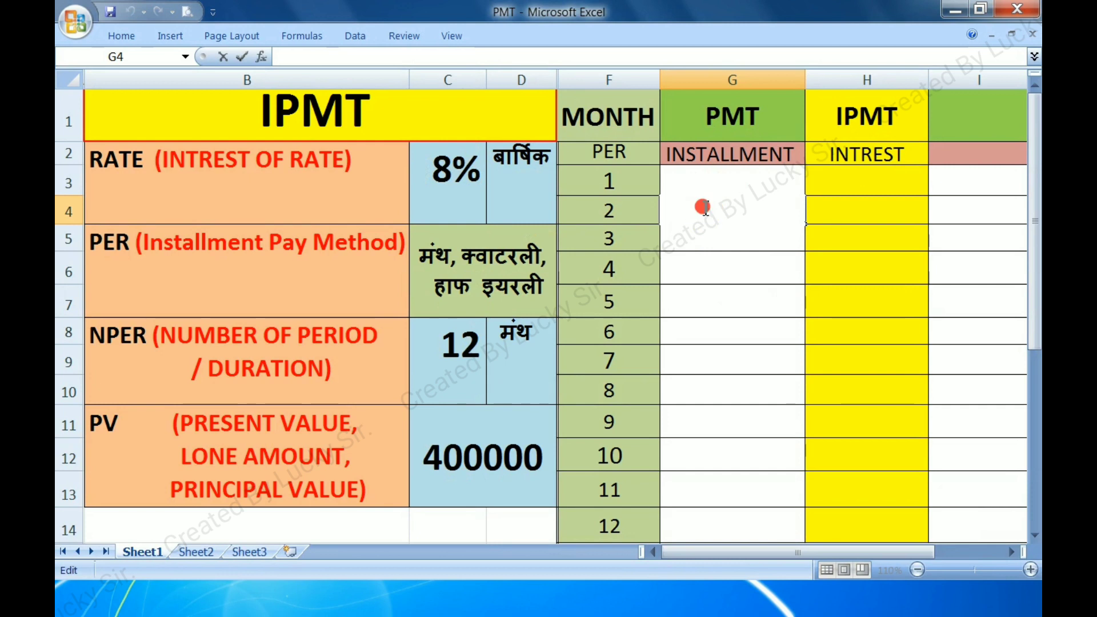
Fill the PMT installment formula from the month 1 cell G3 down through month 12
left_click(717, 259)
double_click(722, 182)
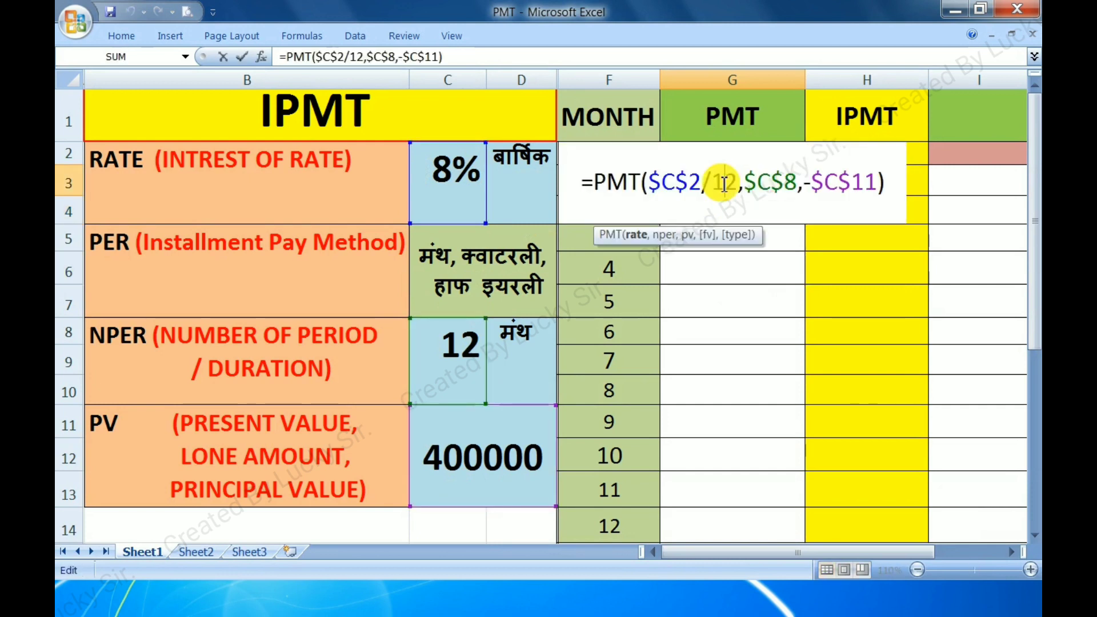
key("Return")
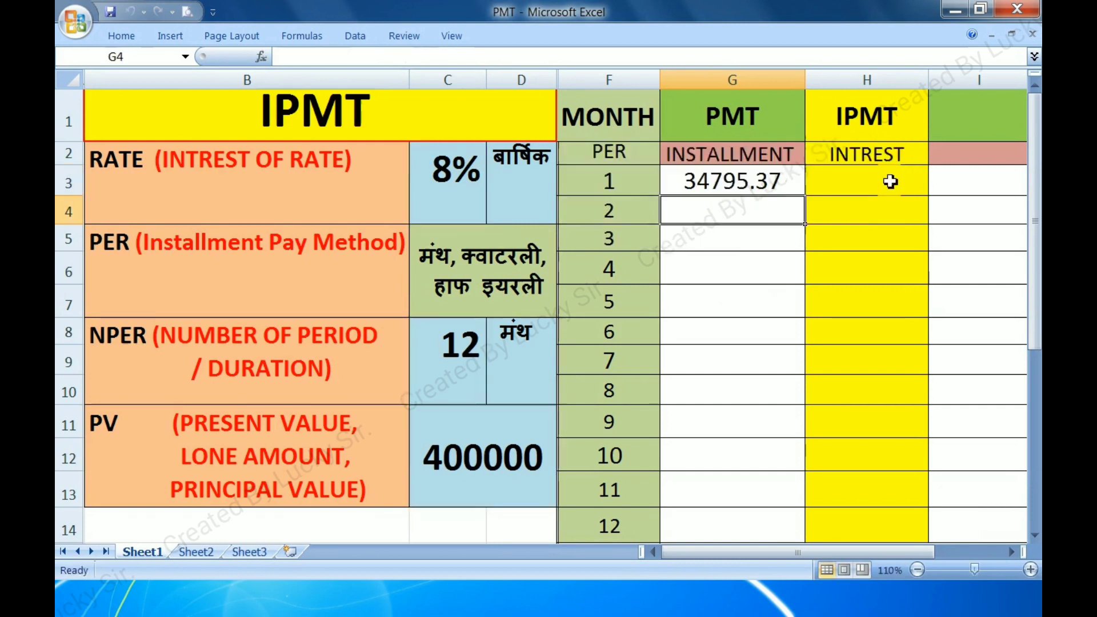
left_click(750, 185)
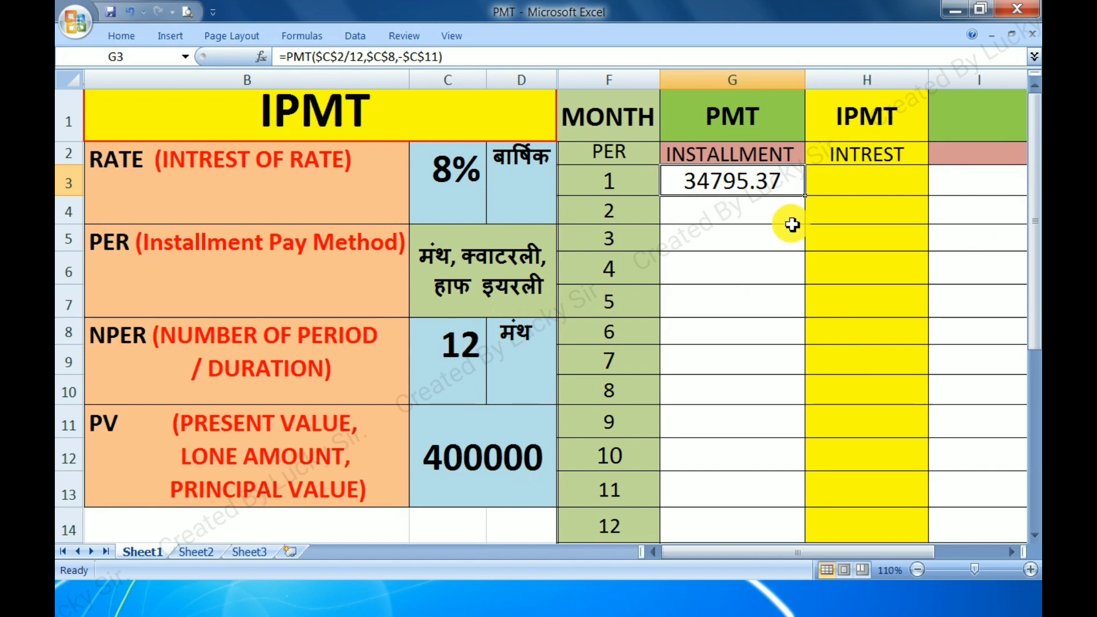
left_click_drag(806, 196, 789, 539)
left_click(718, 210)
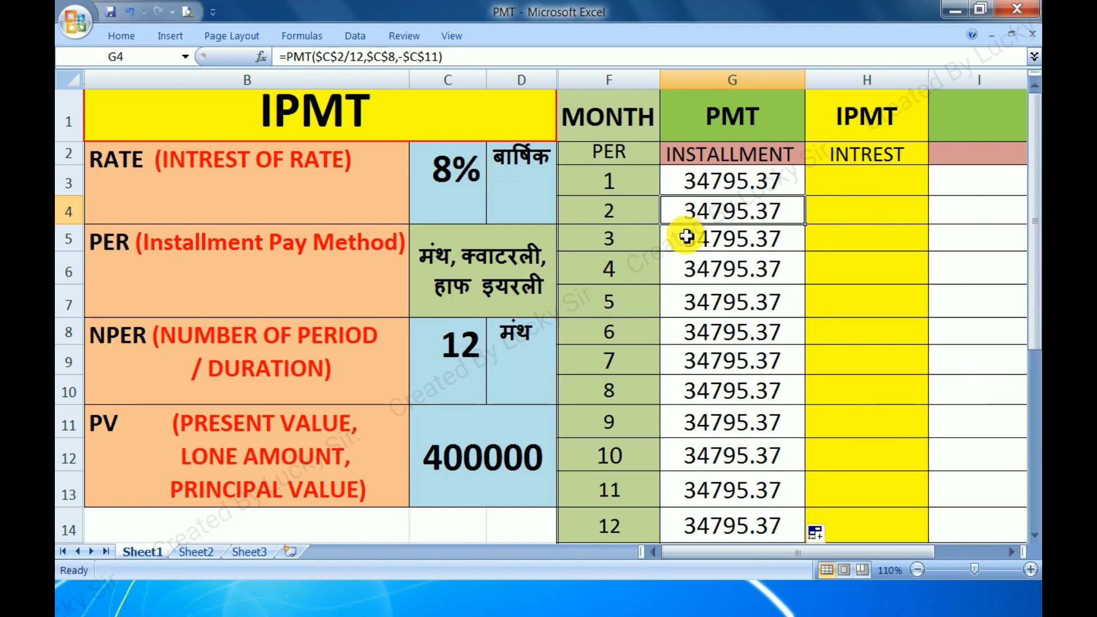
Start an IPMT formula in the month 1 interest cell H3 with C2/12 as the rate argument
double_click(848, 184)
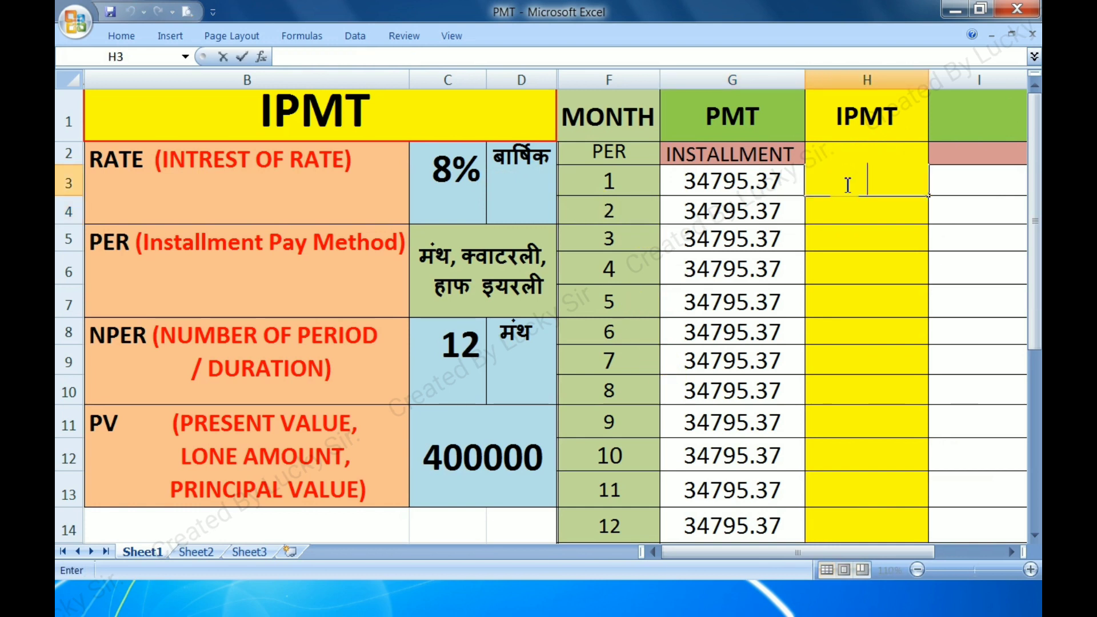
type("=ipmt")
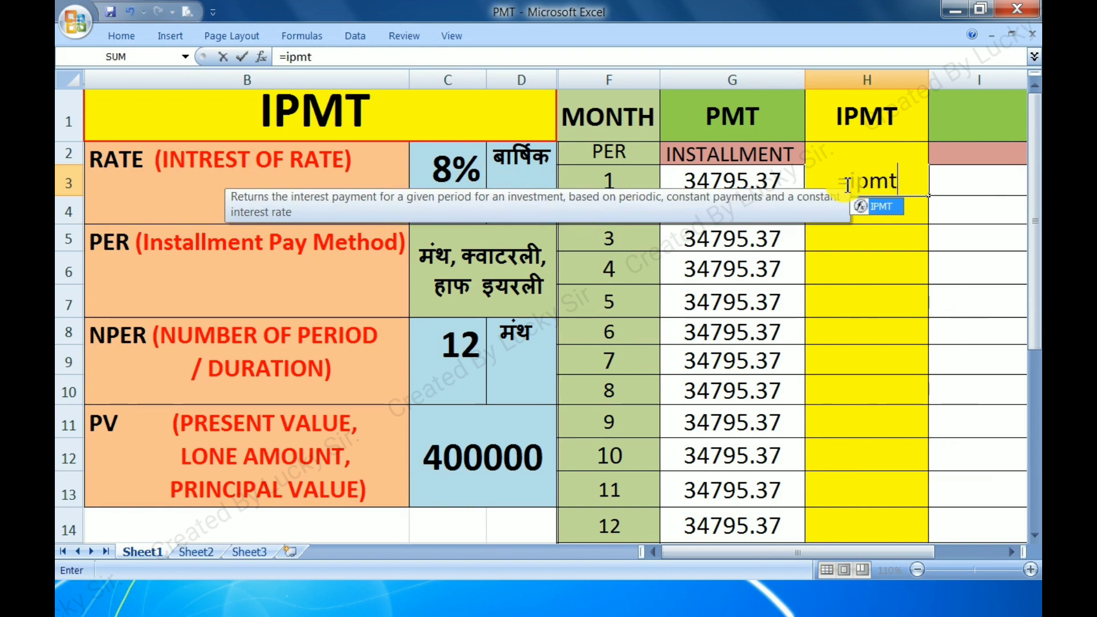
key("Tab")
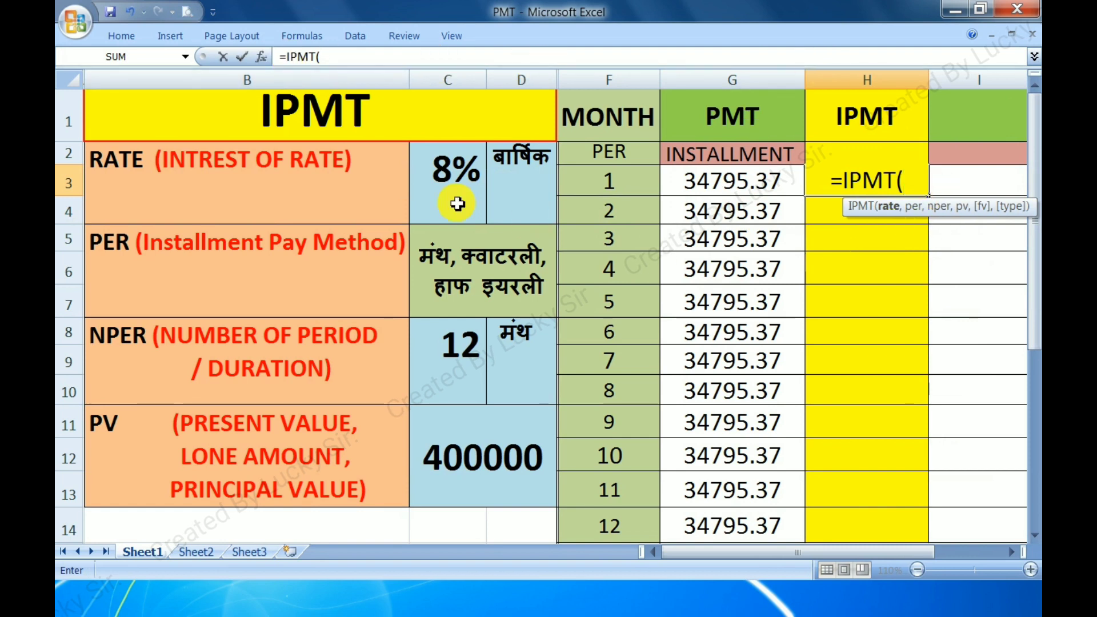
left_click(440, 184)
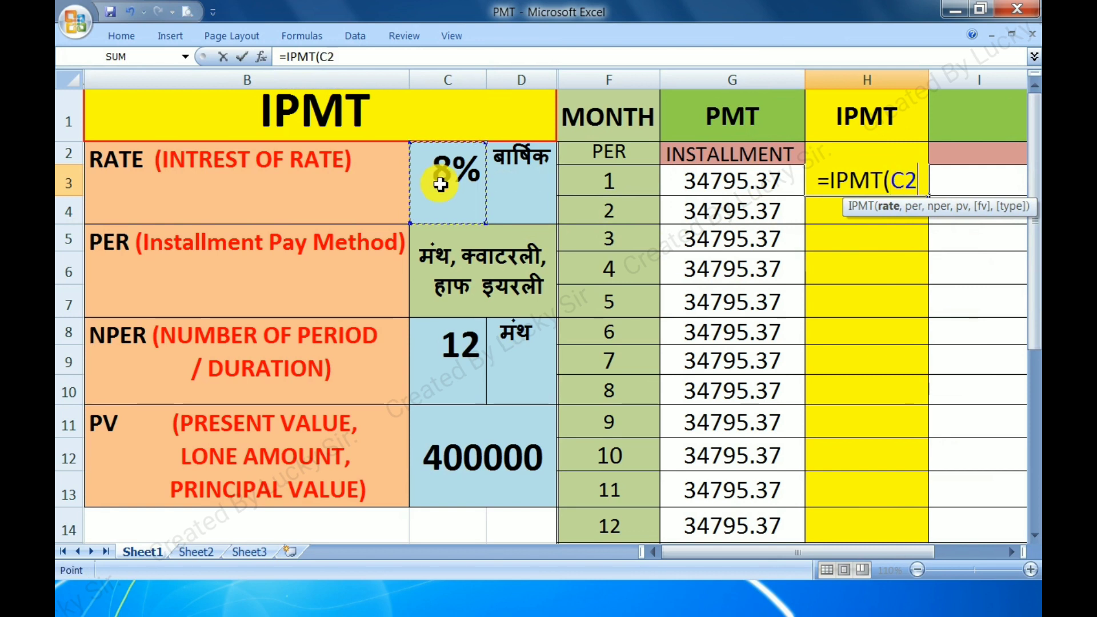
type("/12")
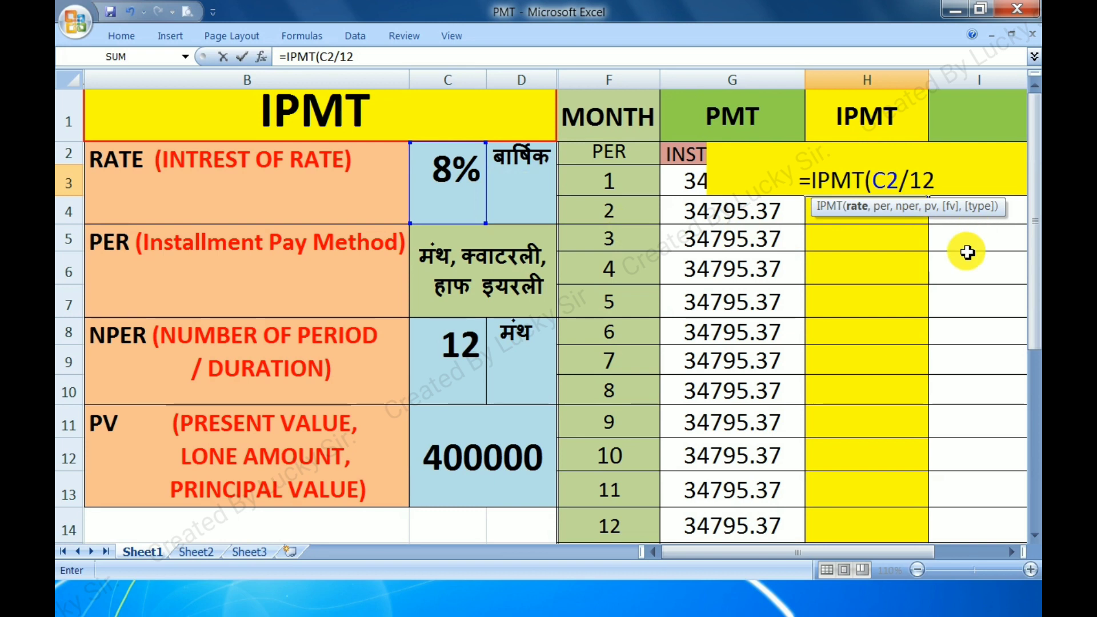
type(",")
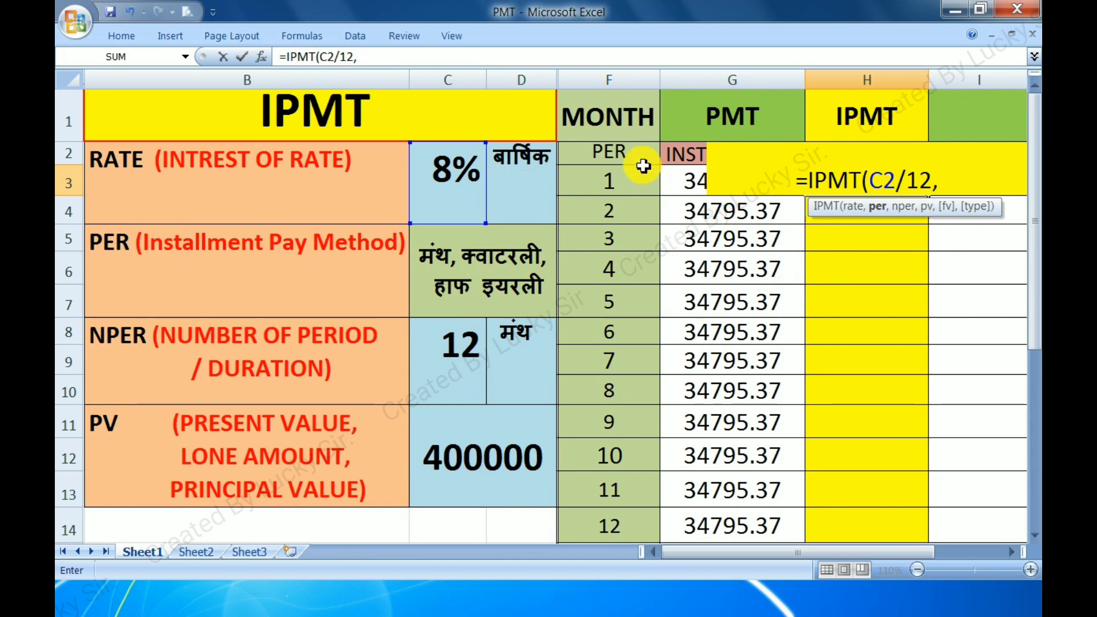
Complete the IPMT formula with F3 as the period, C8 as the number of periods and -C11 as the present value
left_click(601, 181)
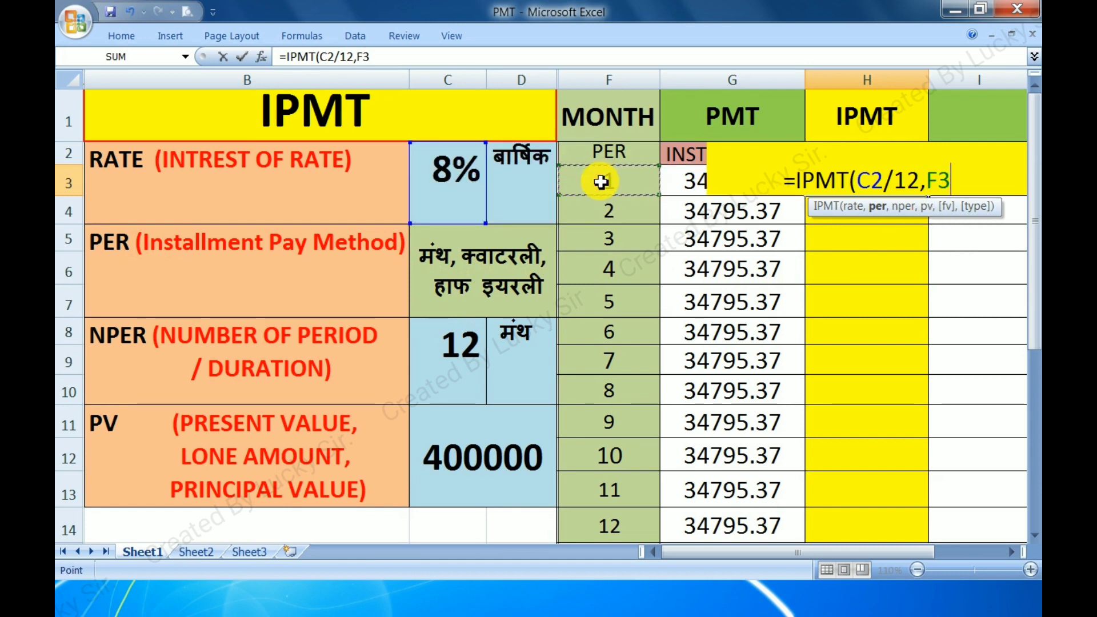
type(",")
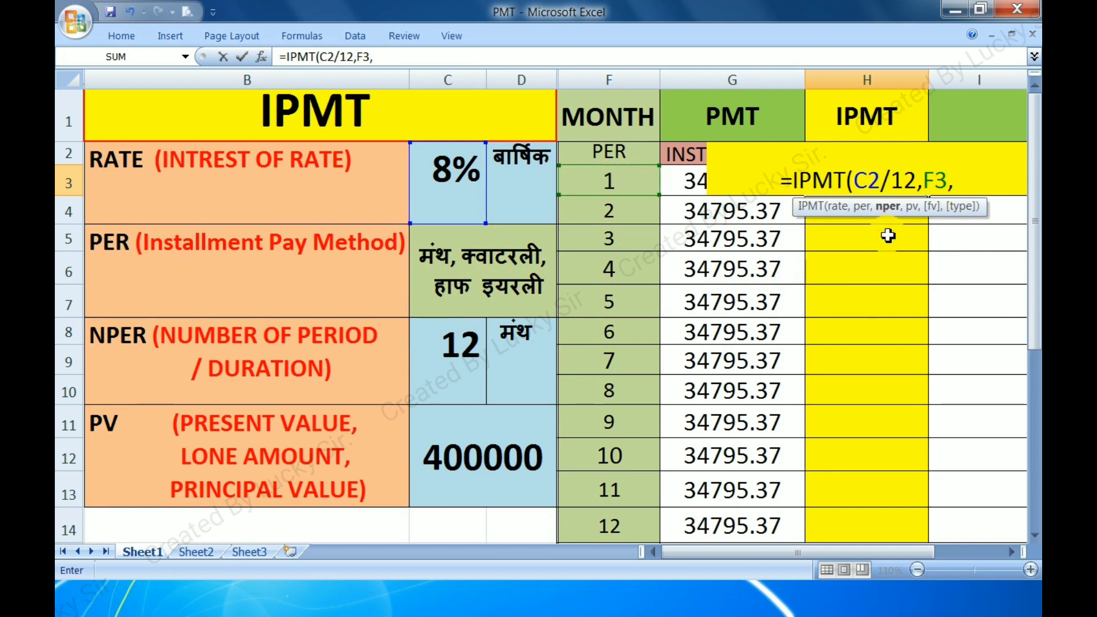
left_click(454, 364)
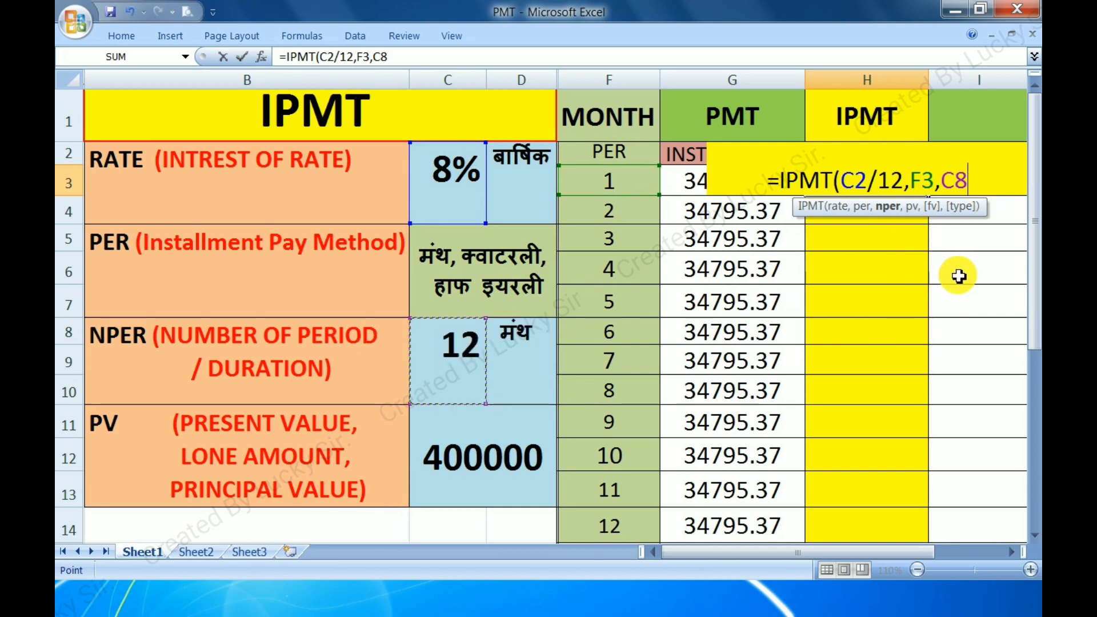
type(",")
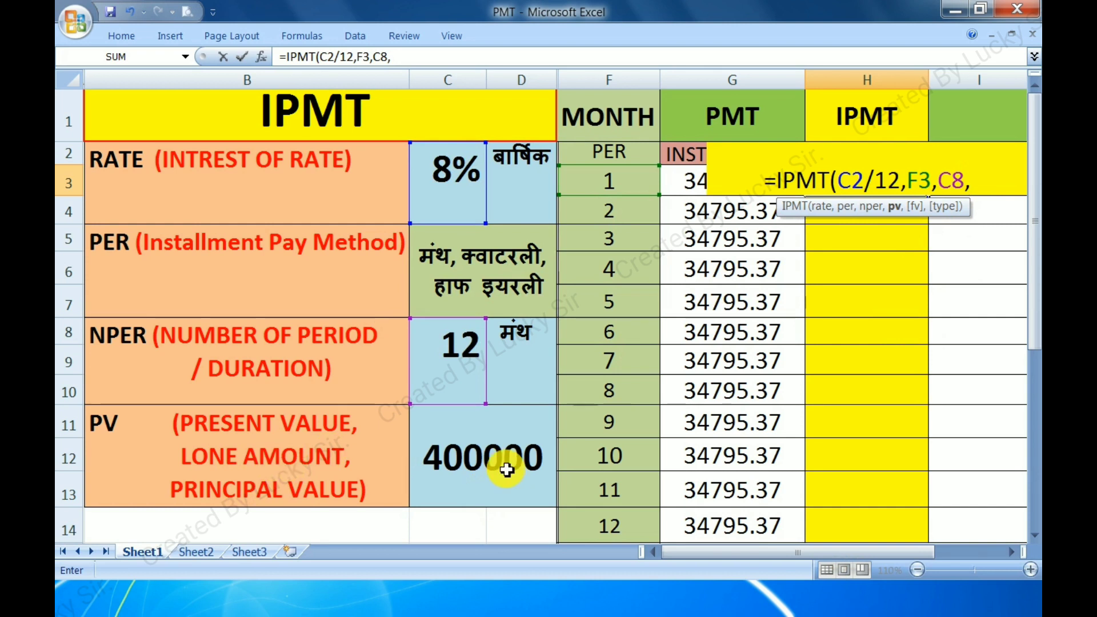
type("-")
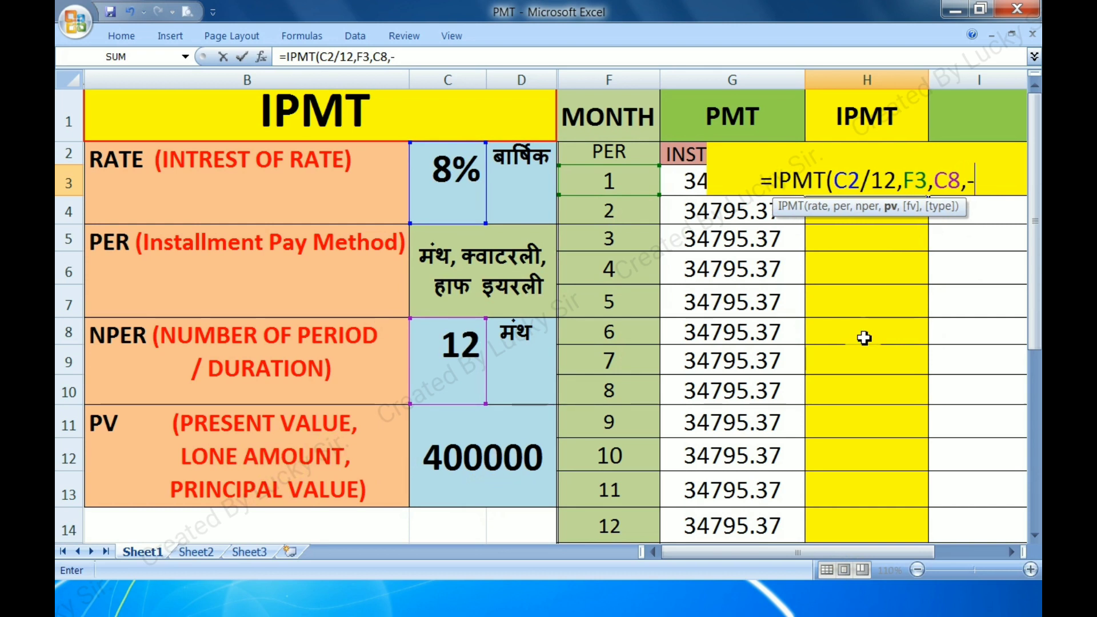
left_click(499, 444)
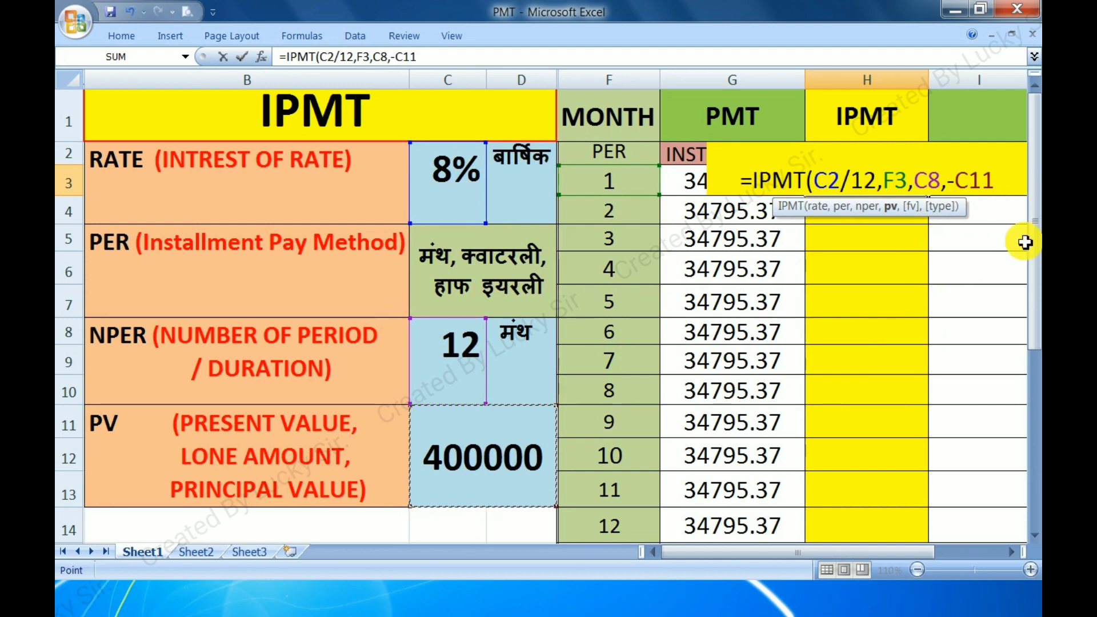
type(")")
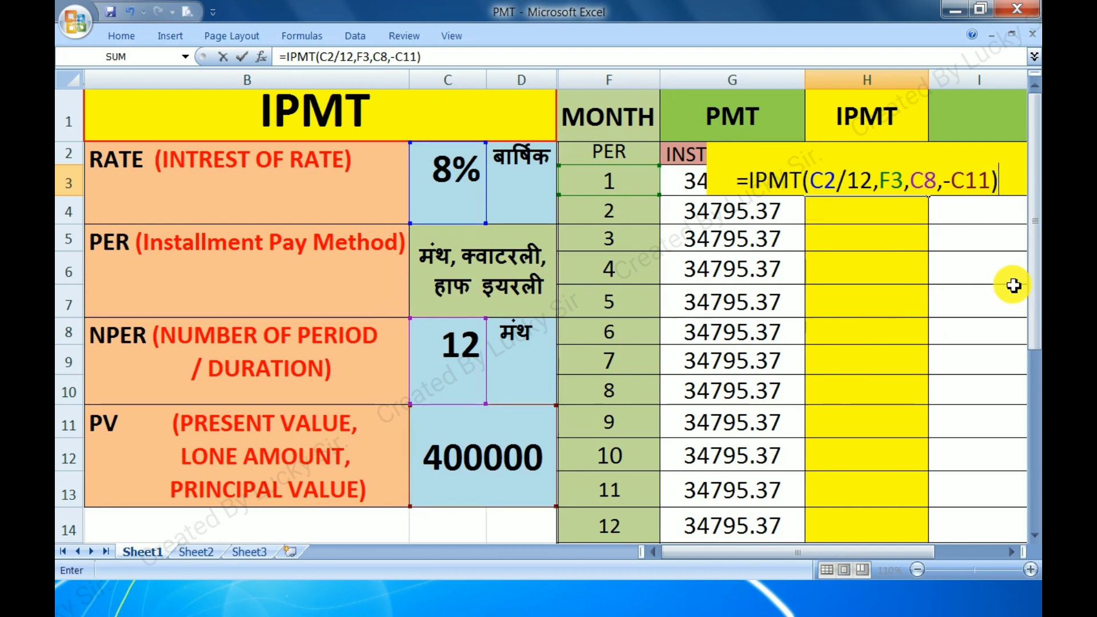
key("Return")
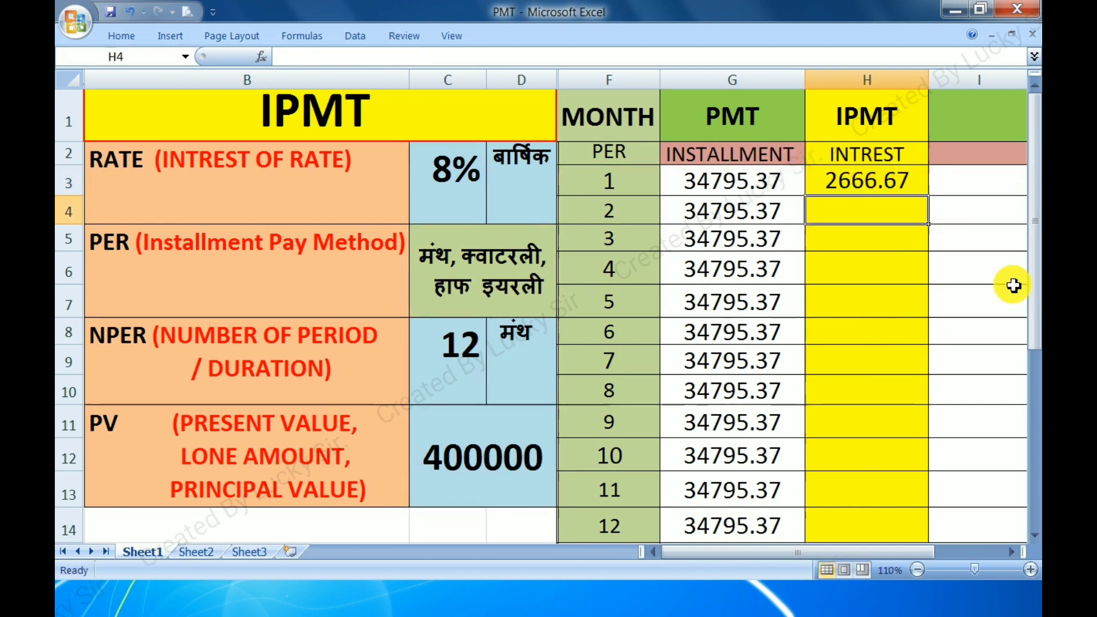
Try to fill the IPMT formula with relative references from H3 down through month 7, and undo the fill
left_click(871, 179)
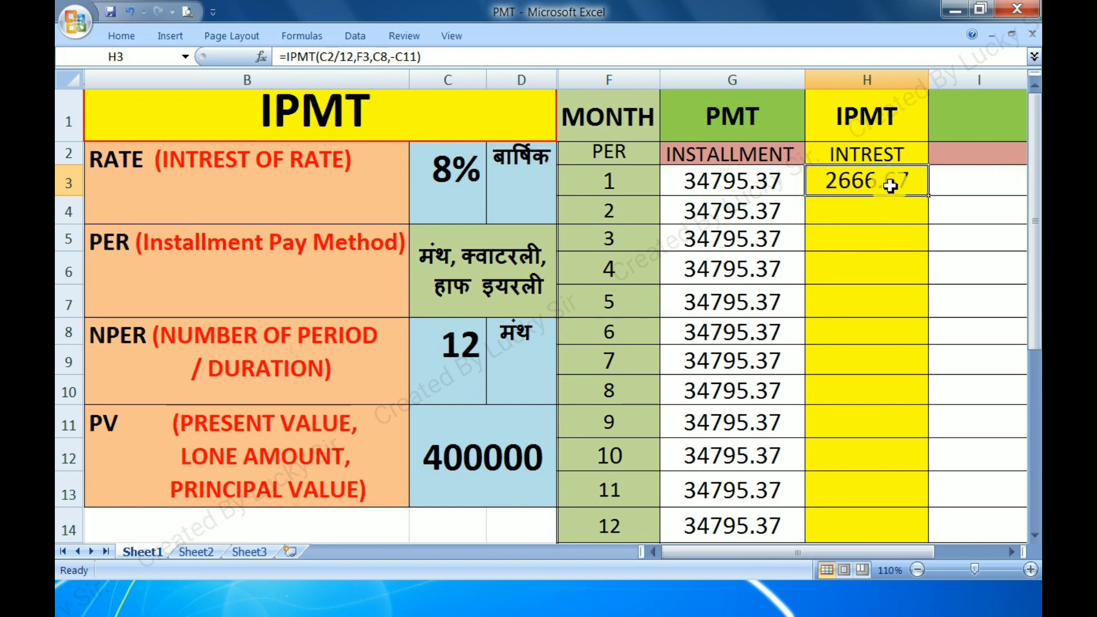
left_click_drag(933, 201, 943, 371)
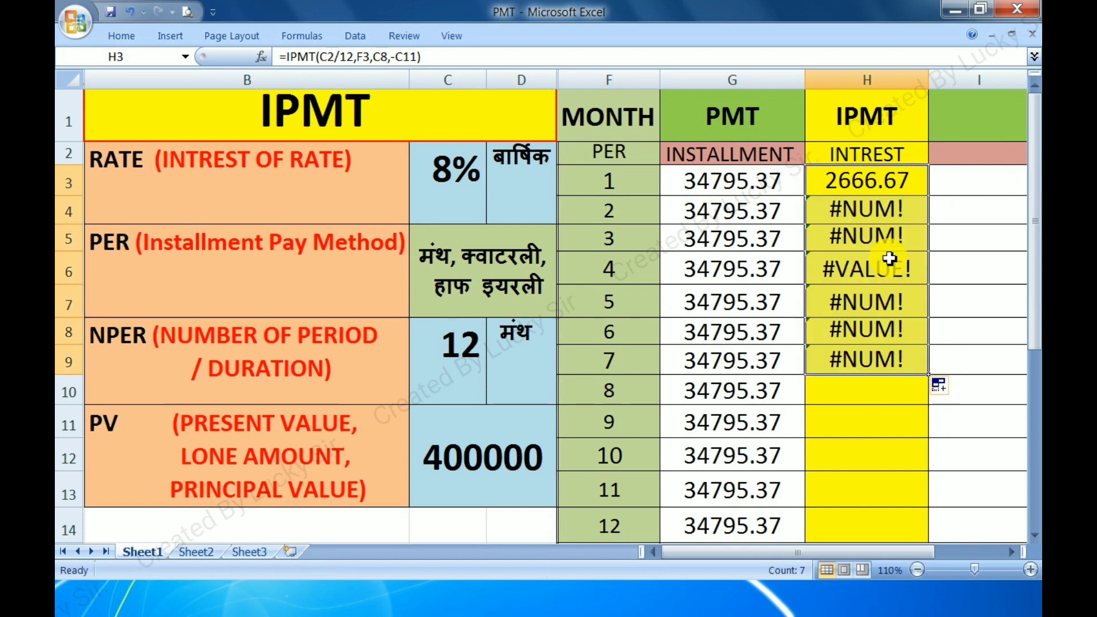
key("ctrl+z")
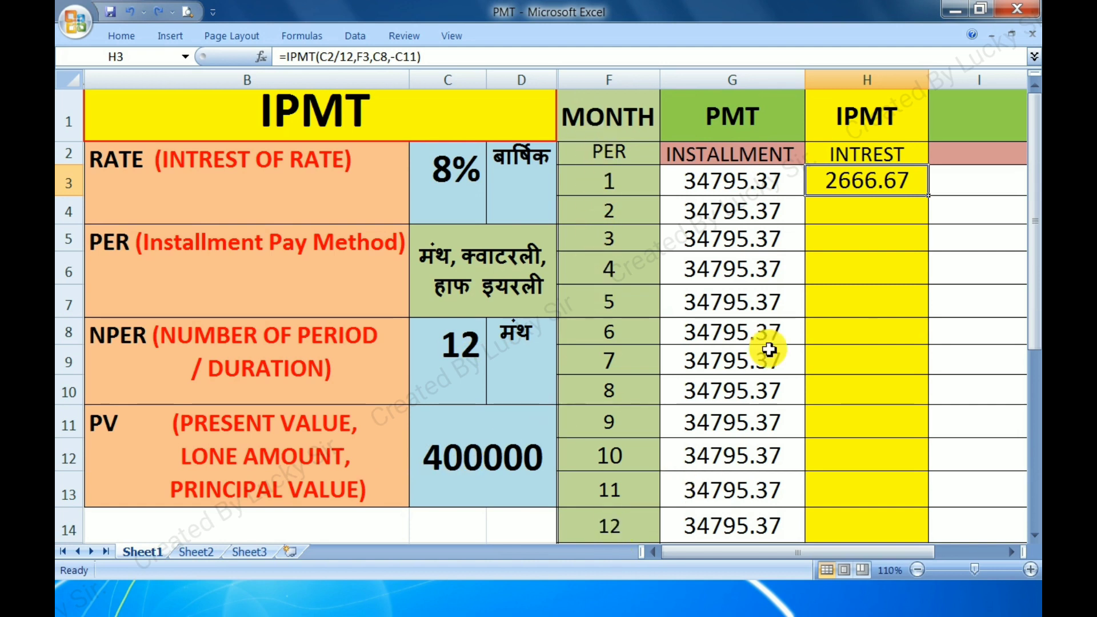
Make the C2, C8 and C11 references in the H3 IPMT formula absolute, leaving F3 relative
double_click(846, 180)
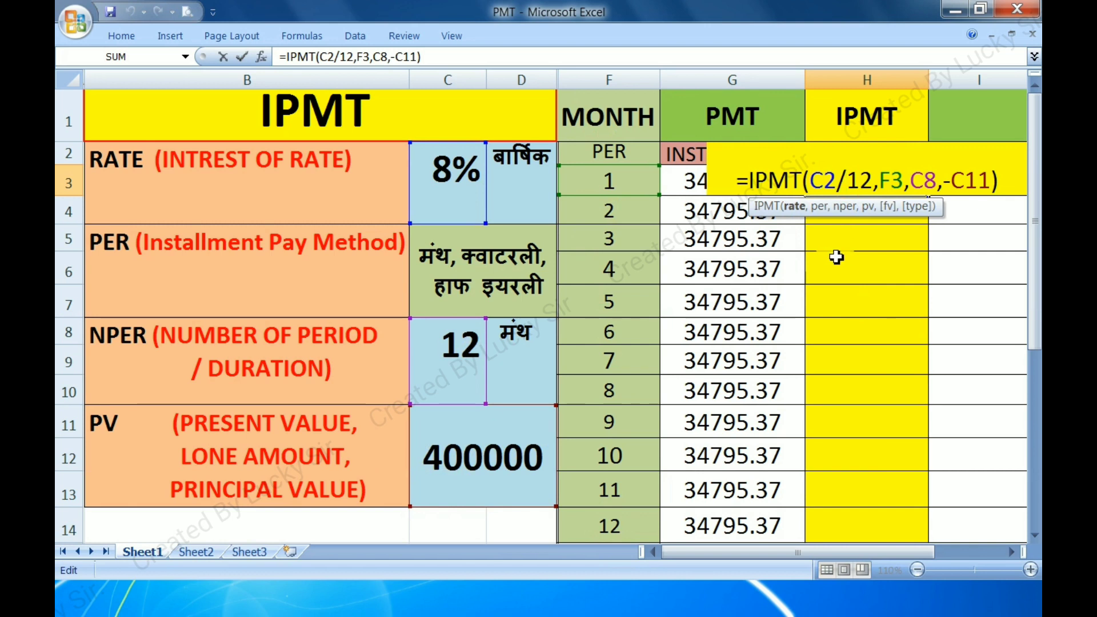
left_click(823, 182)
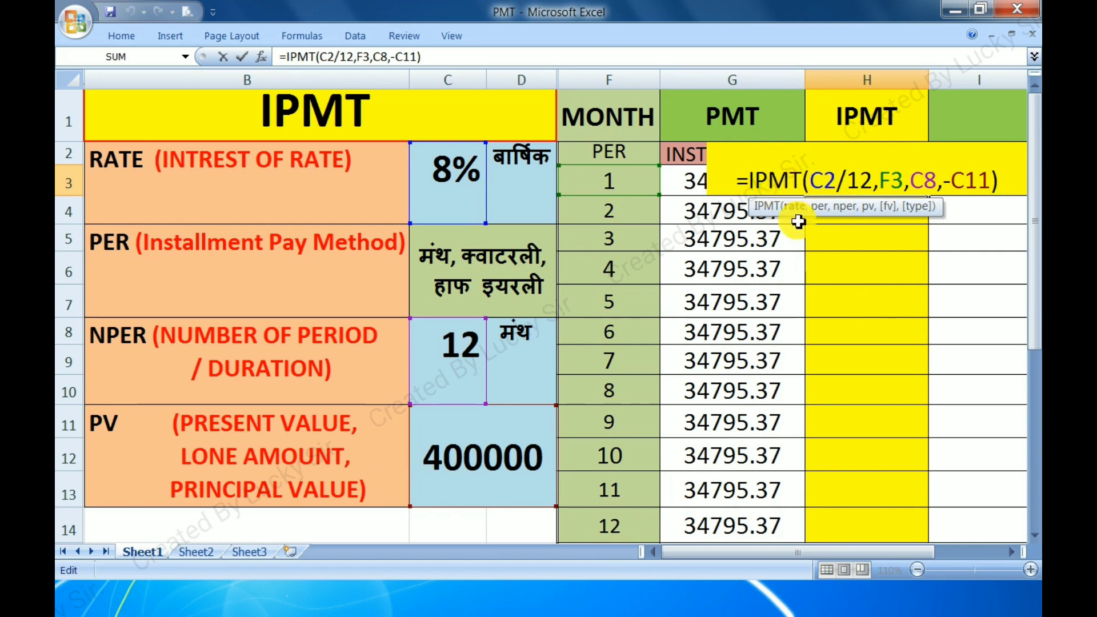
key("F4")
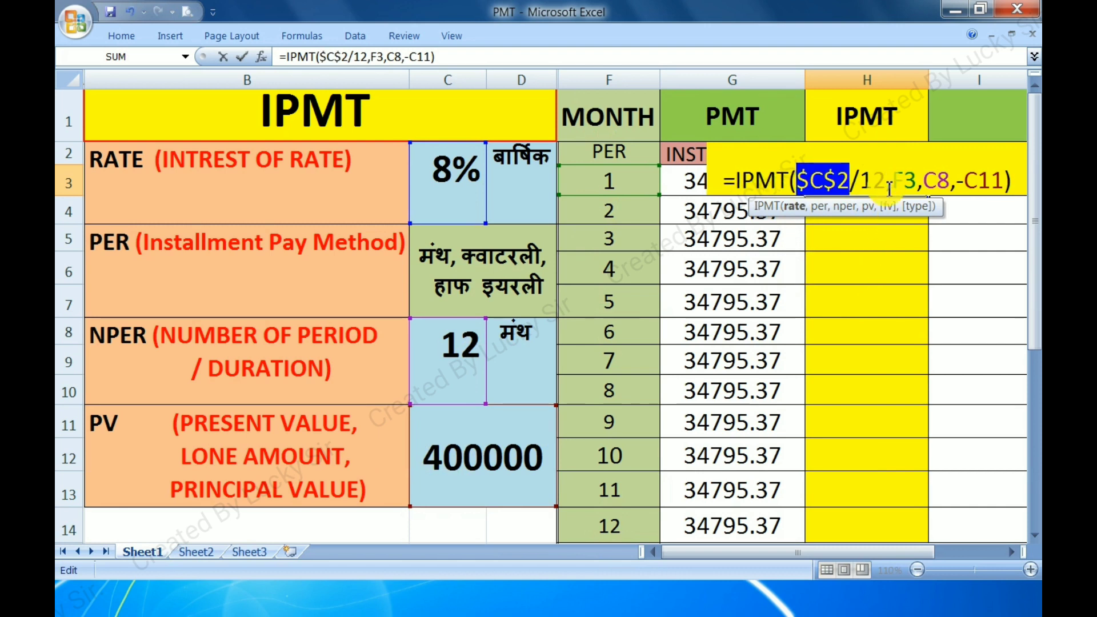
left_click(910, 181)
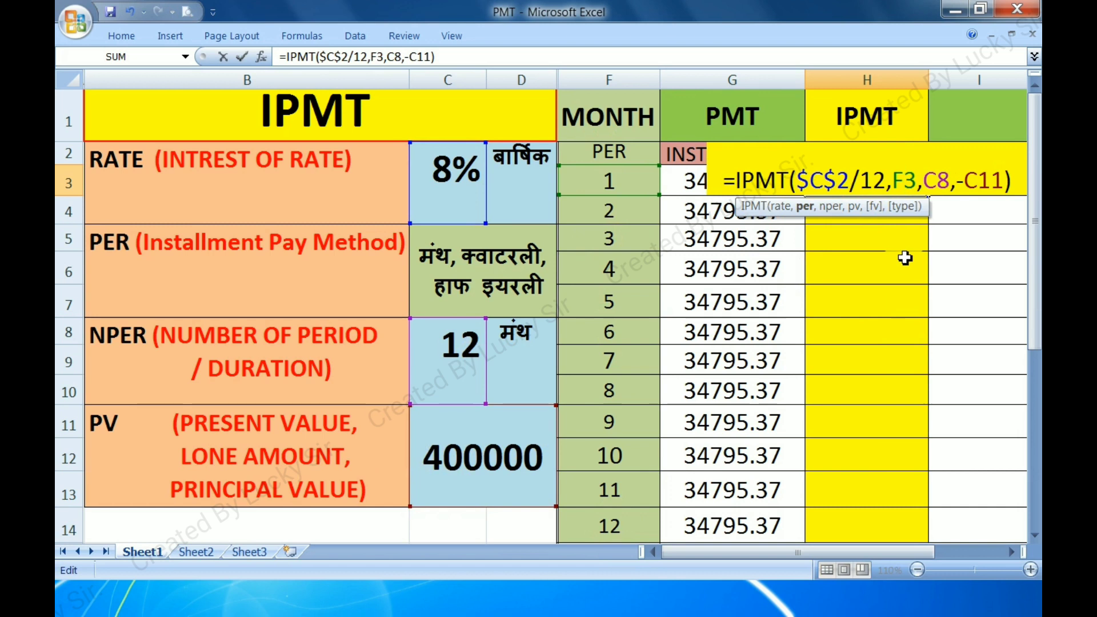
left_click(947, 182)
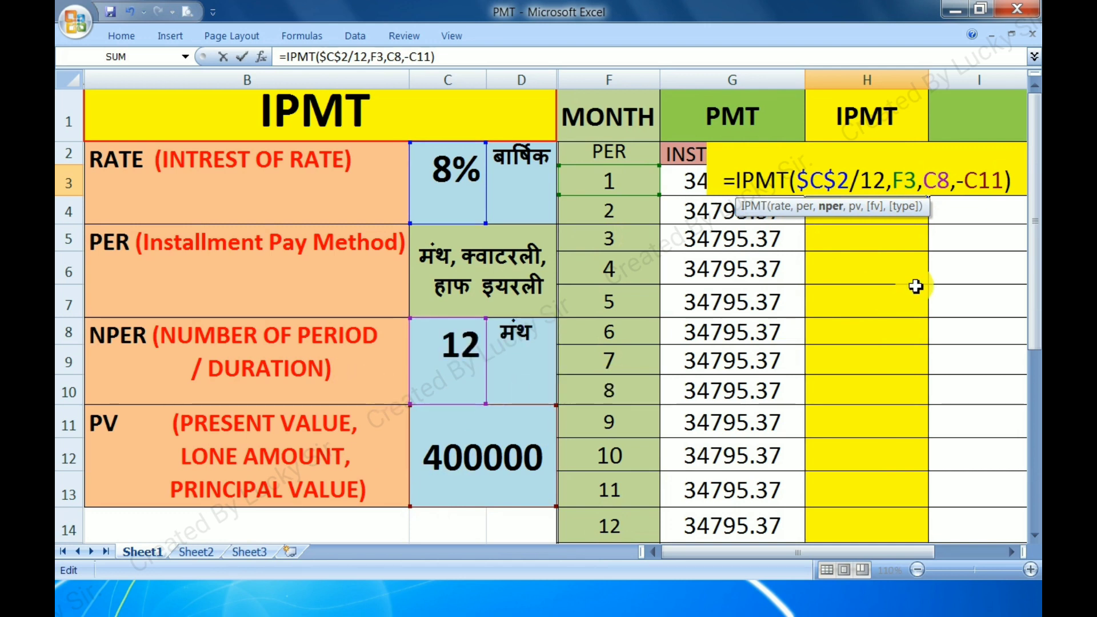
key("F4")
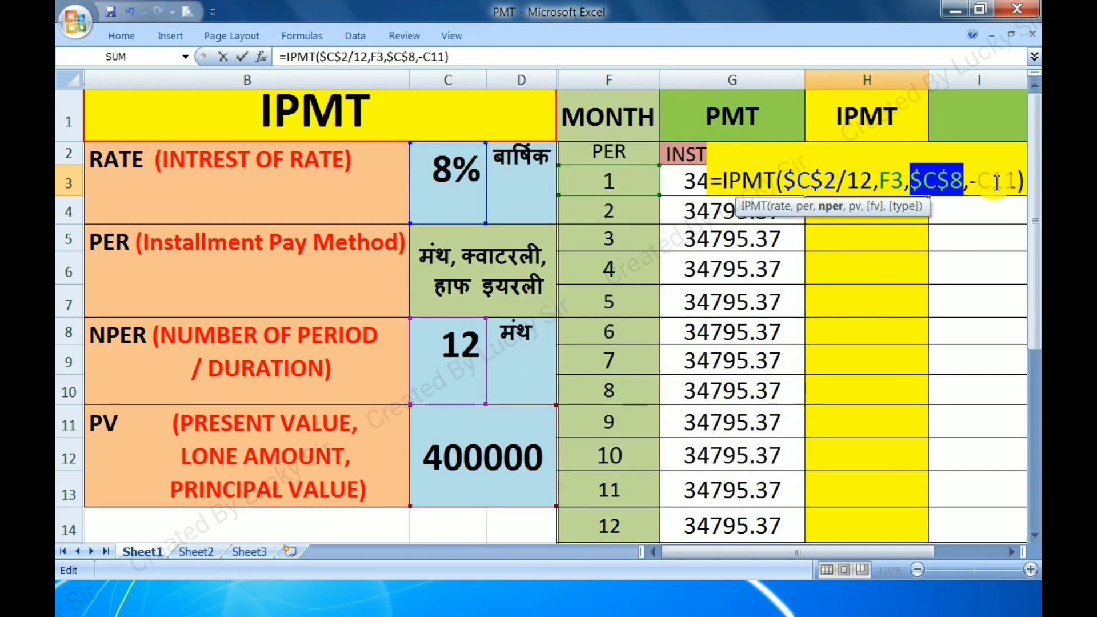
left_click(997, 181)
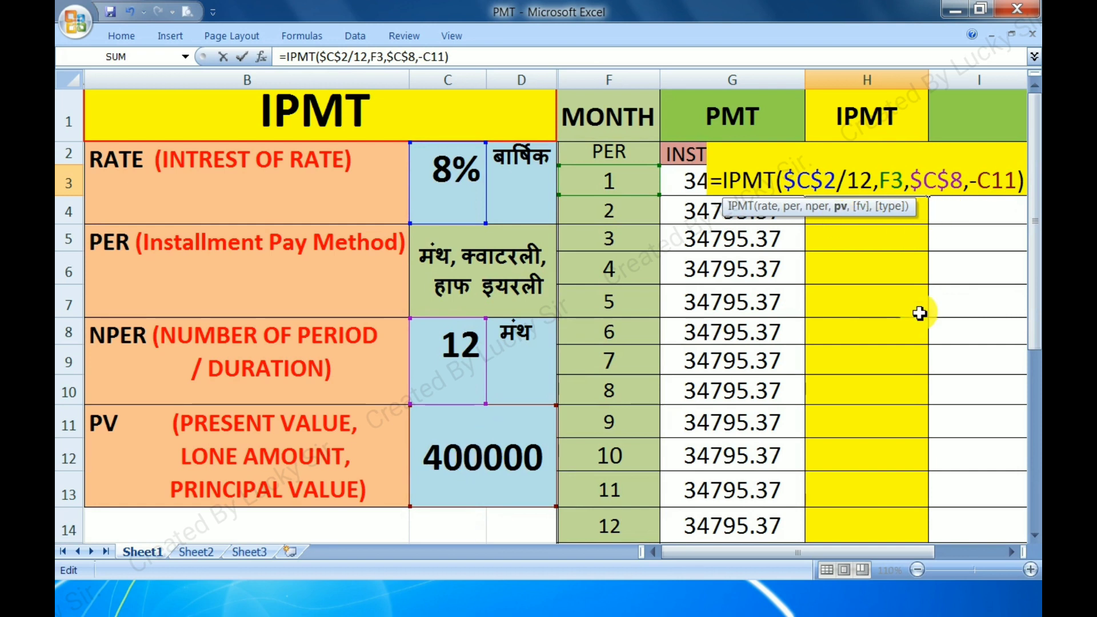
key("F4")
left_click(921, 279)
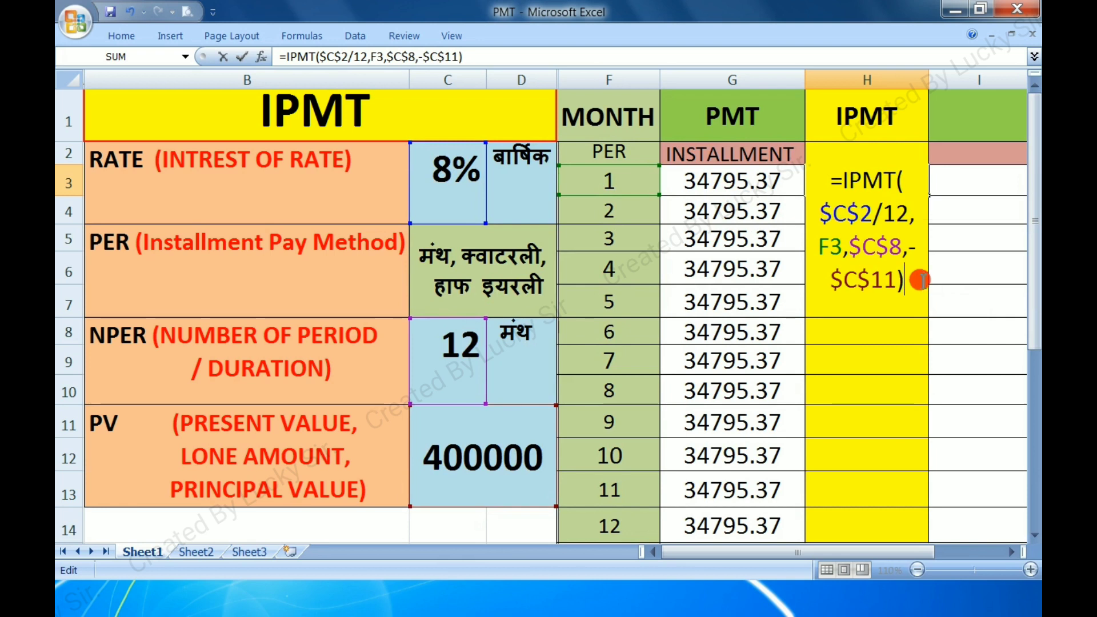
key("Return")
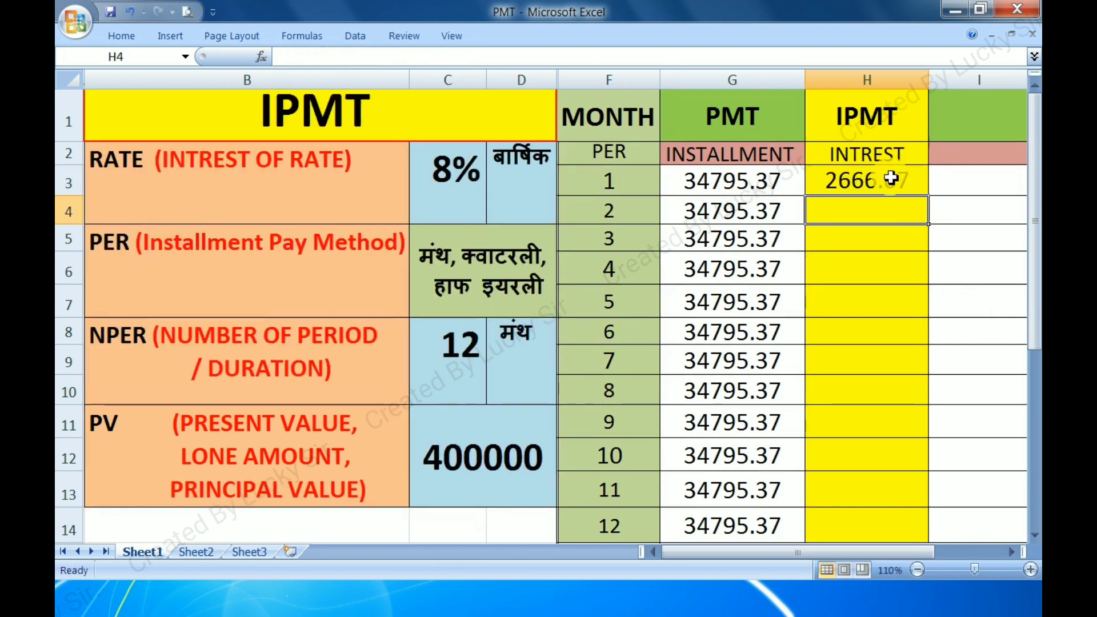
Fill the corrected IPMT formula from H3 down through month 12
left_click(899, 191)
left_click_drag(929, 196, 941, 538)
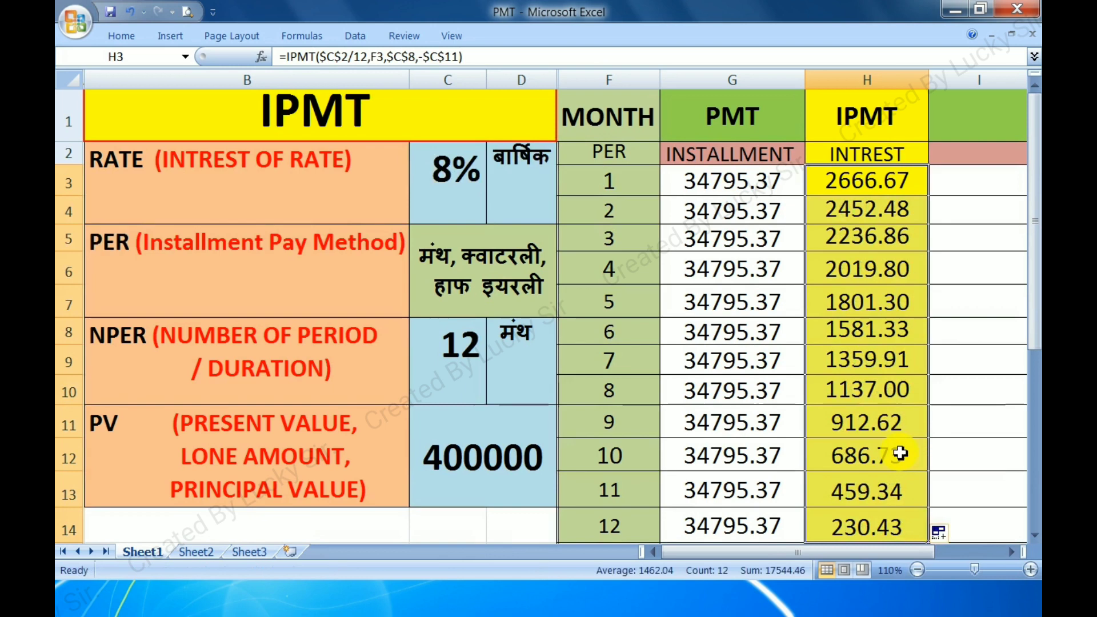
left_click(888, 327)
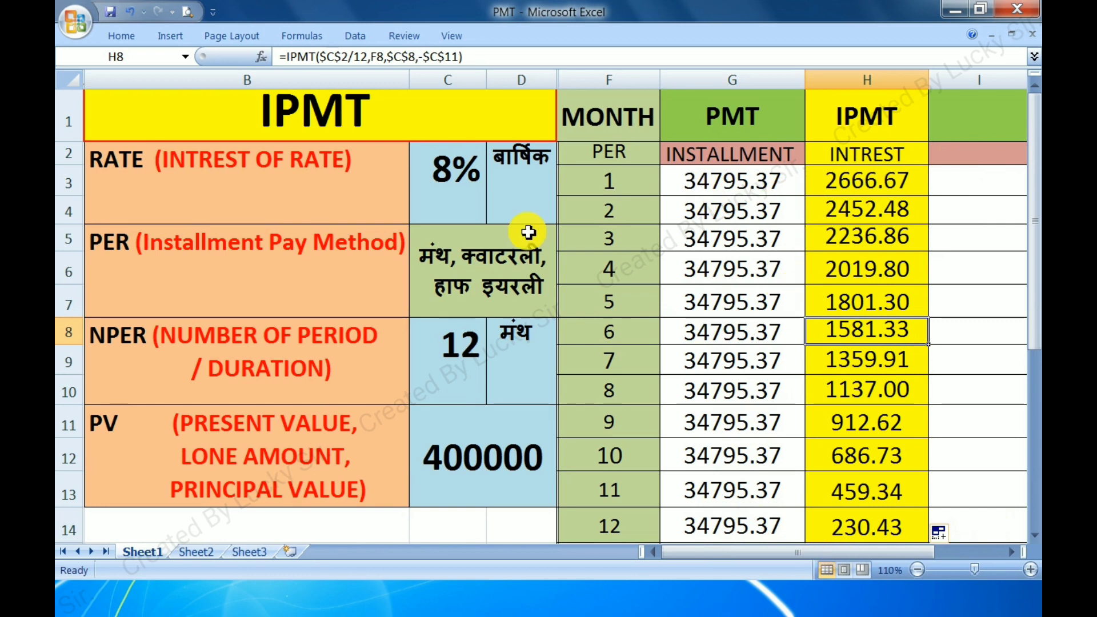
Test the schedule with an annual interest rate of 9% in C2, and set the rate to 5%
double_click(453, 175)
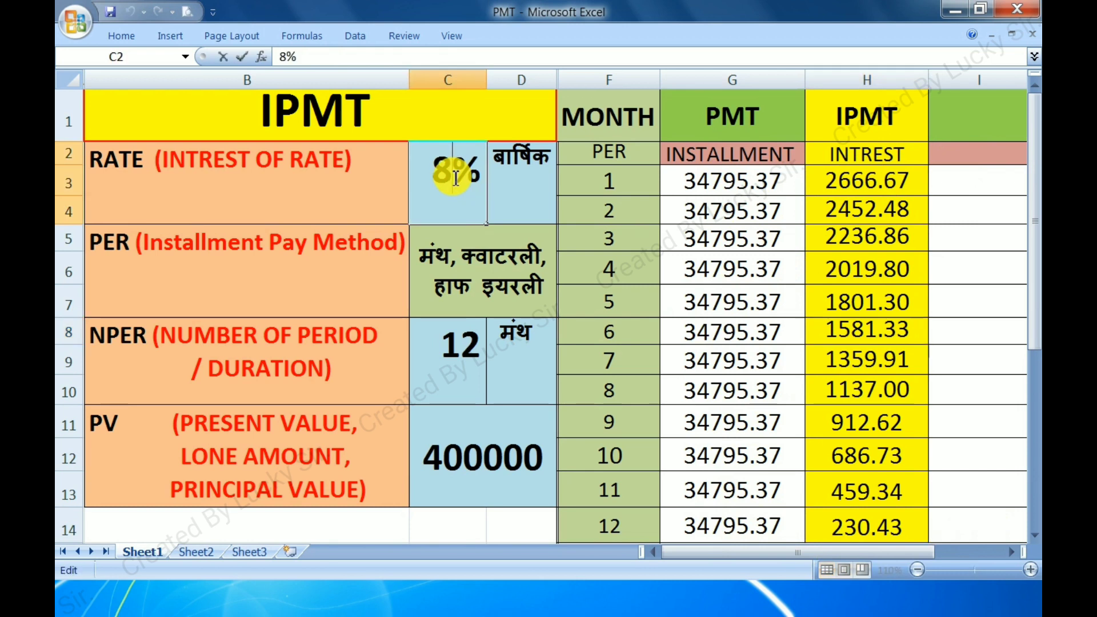
key("Return")
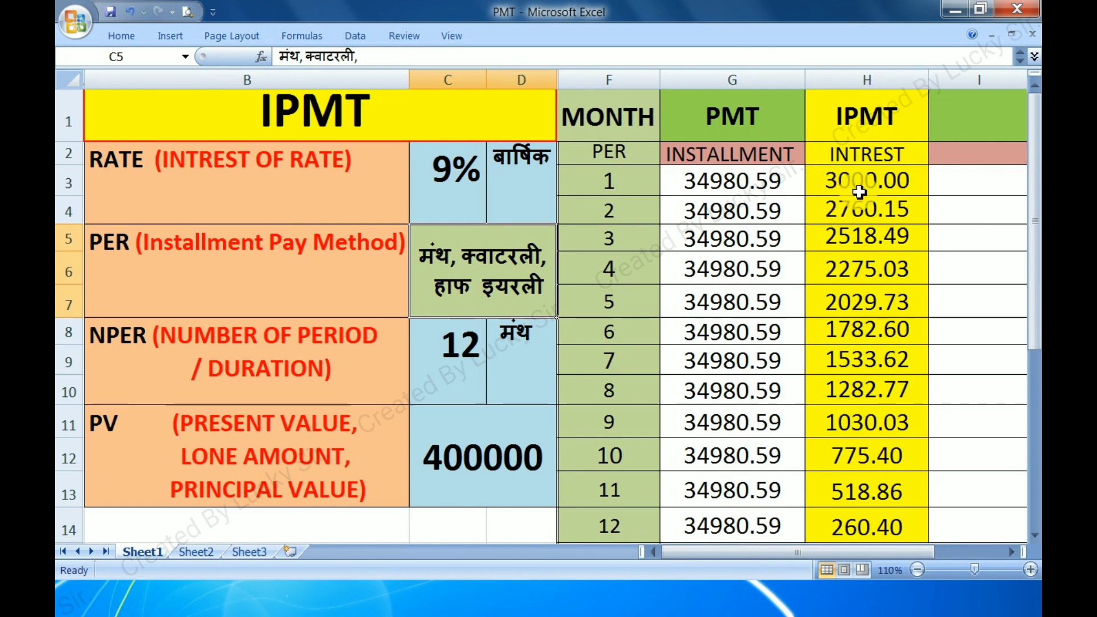
double_click(453, 171)
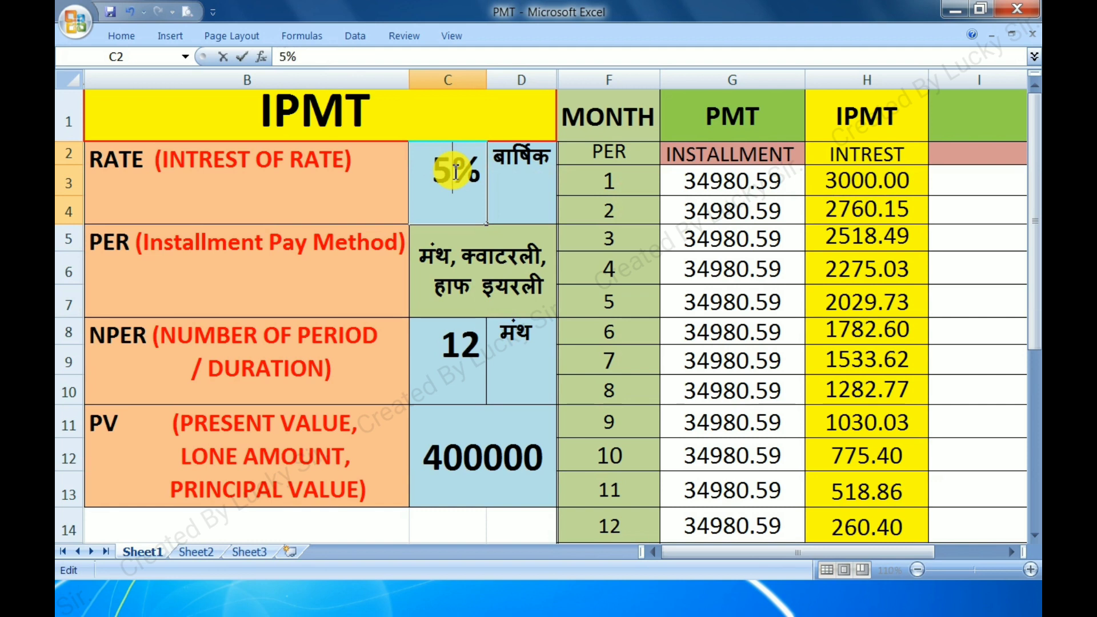
key("Return")
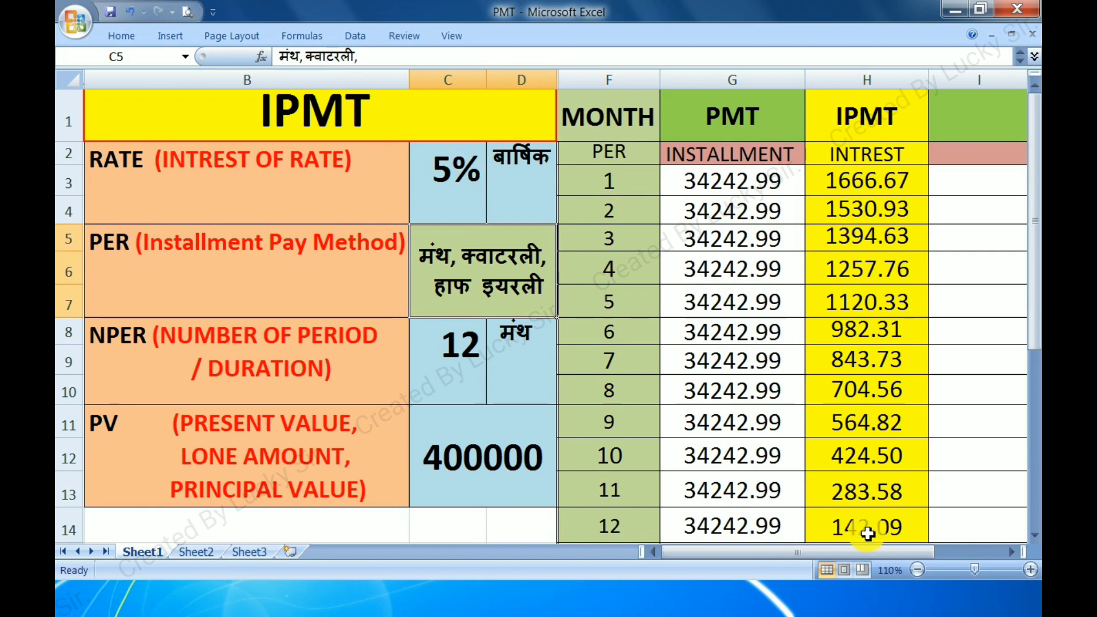
Try a loan duration of 6 months in C8, and set the number of periods back to 12
left_click(475, 354)
type("6")
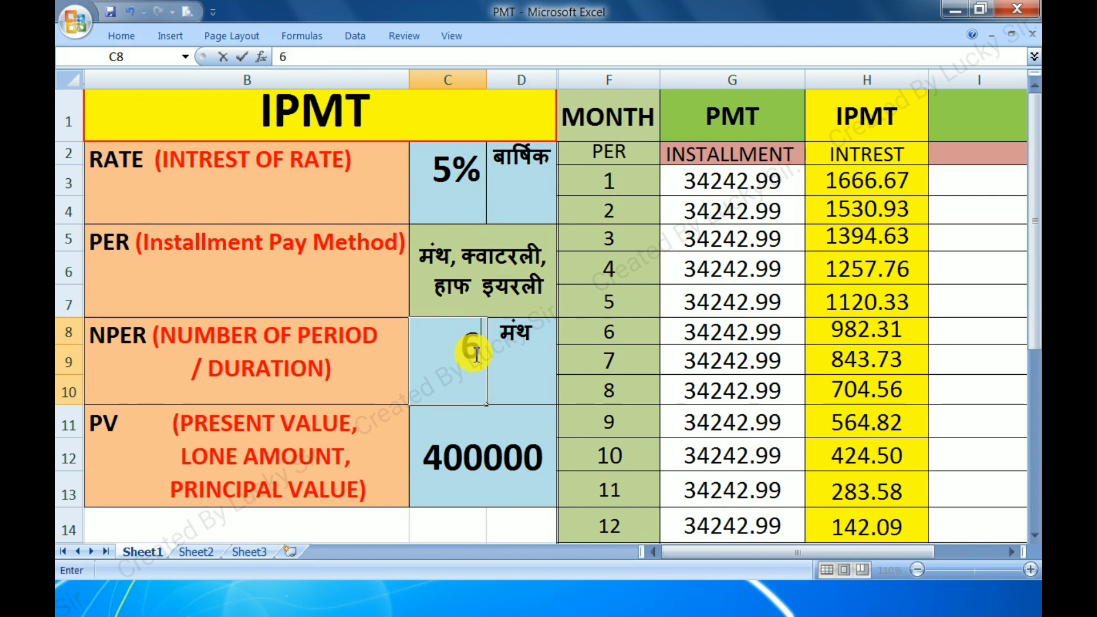
key("Return")
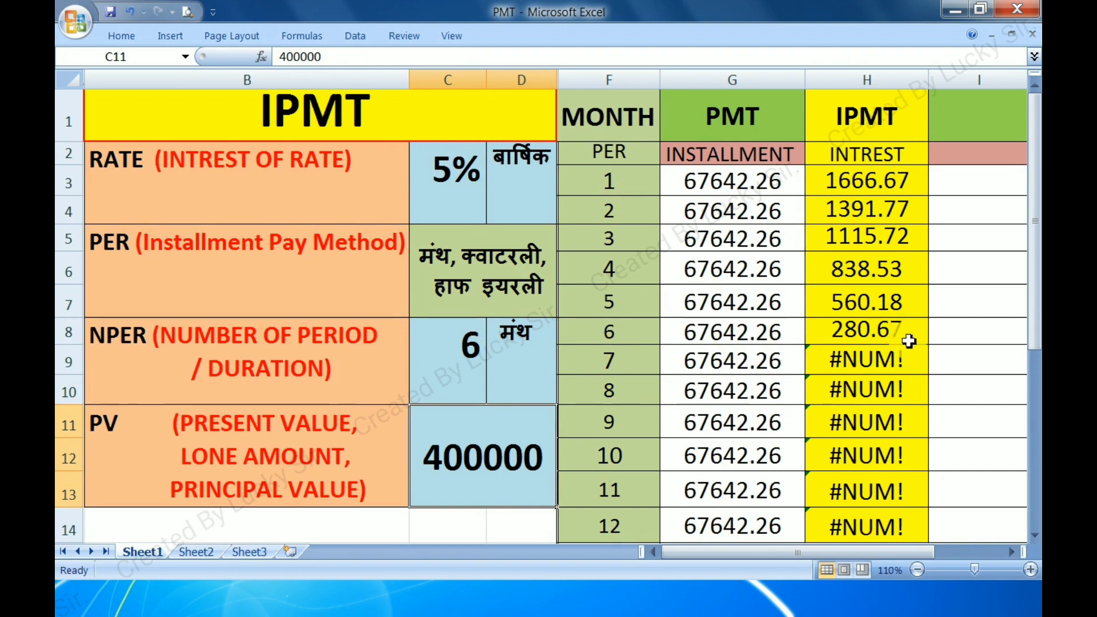
left_click(472, 343)
type("12")
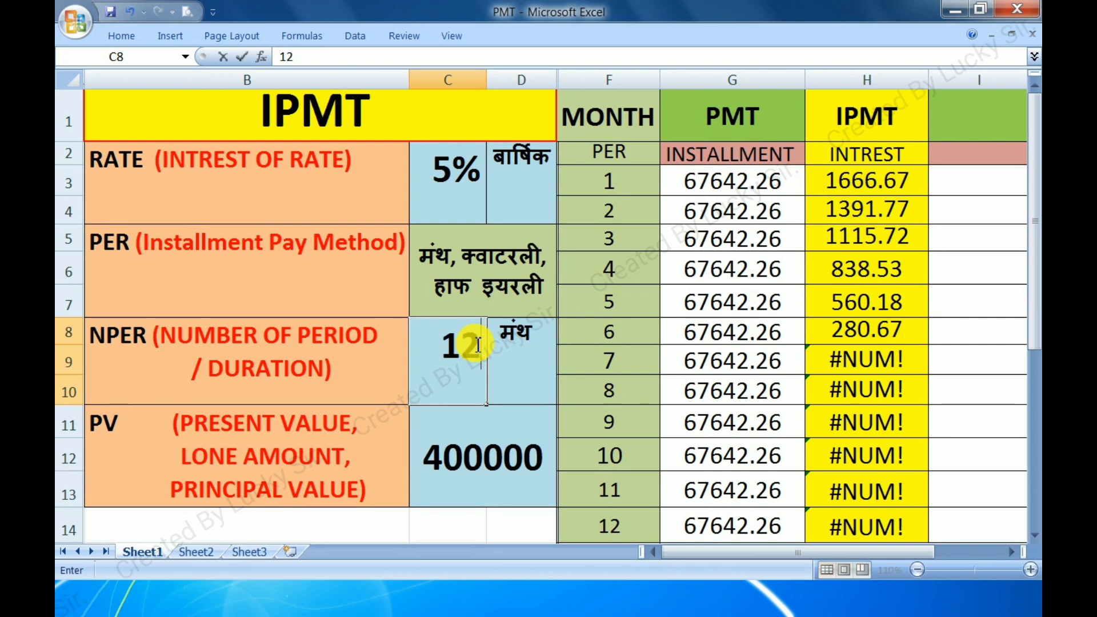
key("Return")
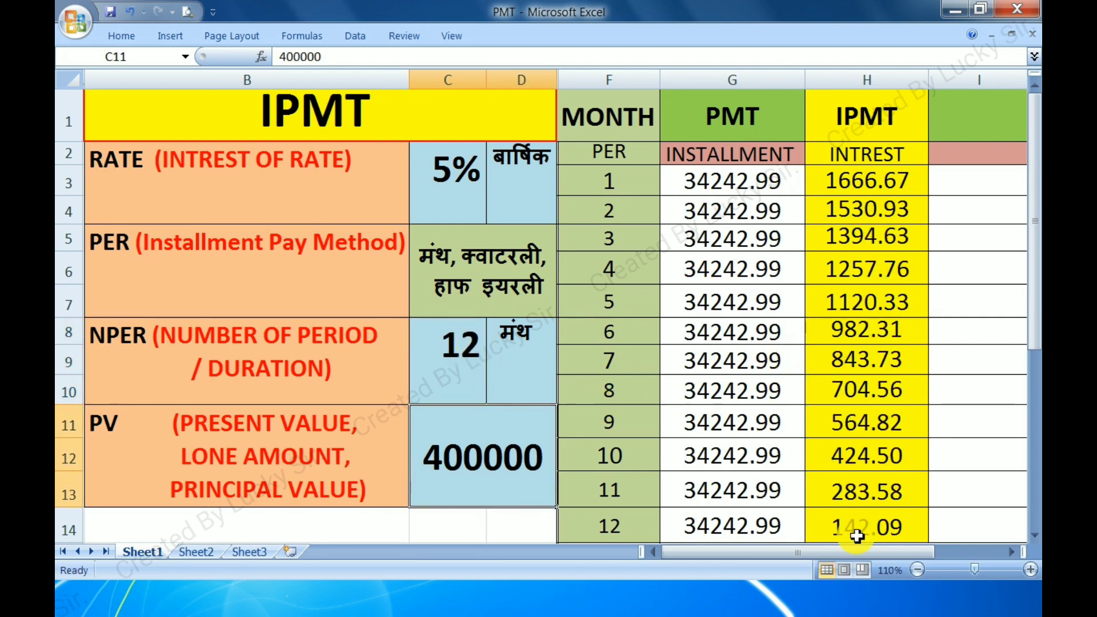
left_click(469, 360)
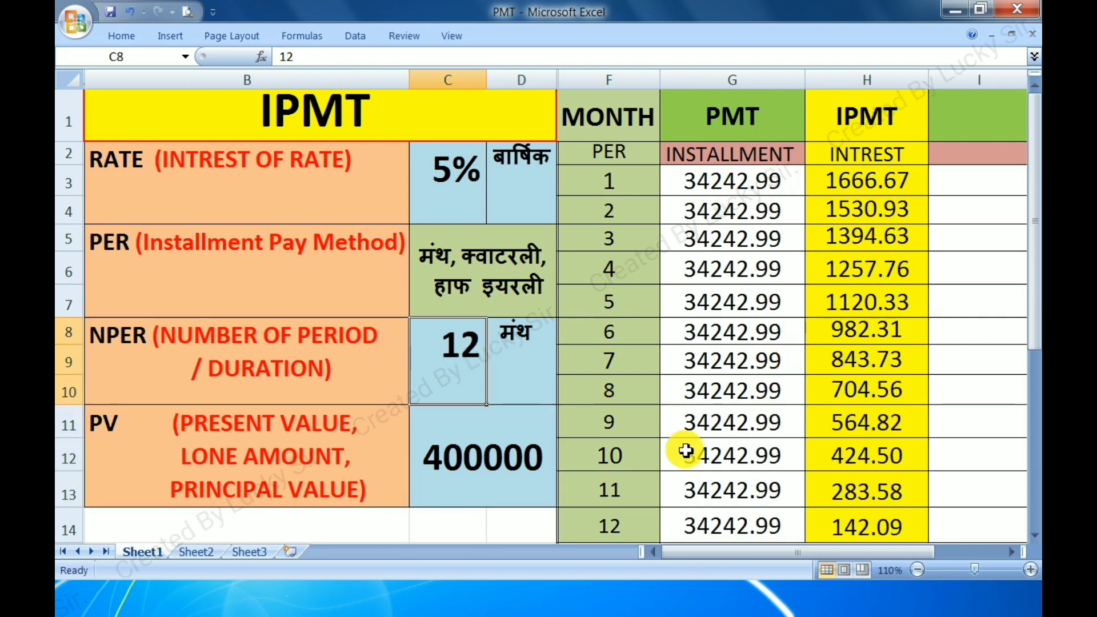
scroll(839, 425, "down", 2)
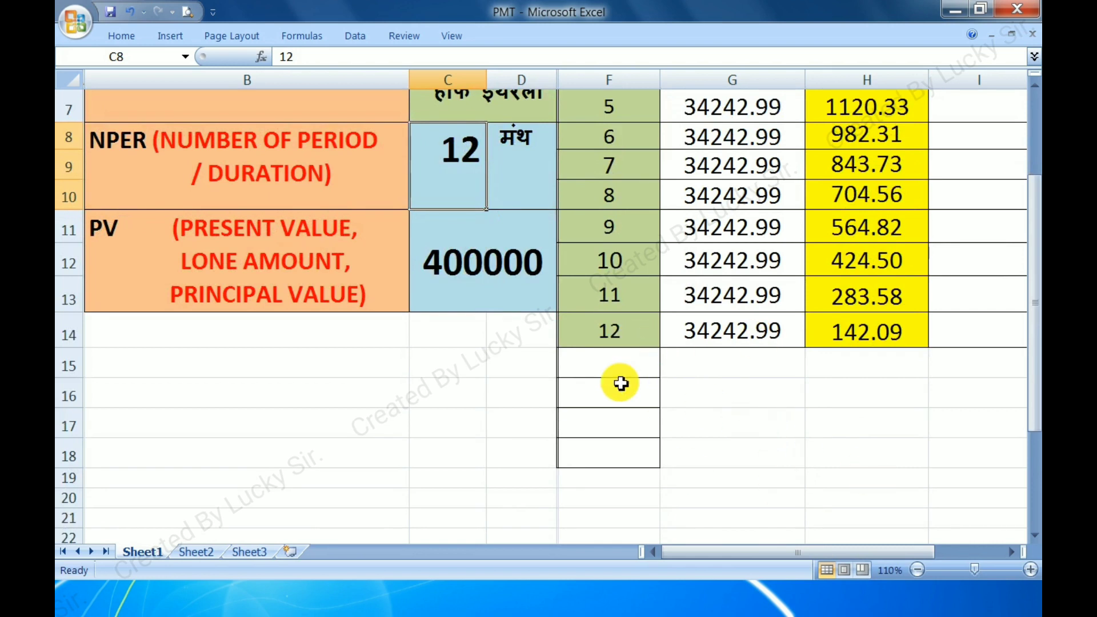
scroll(791, 430, "up", 2)
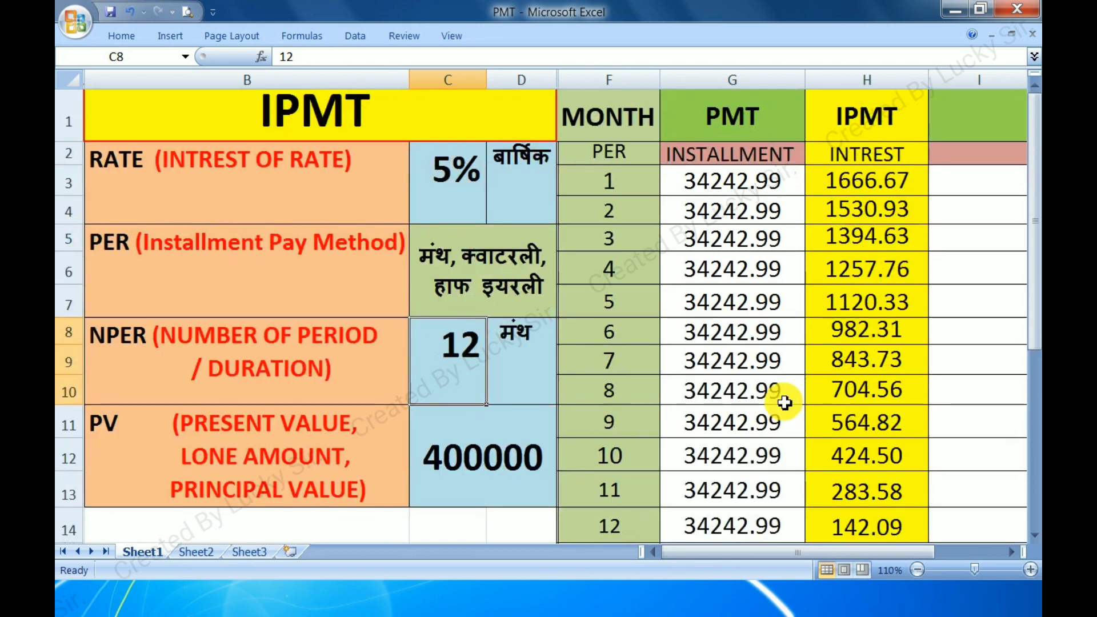